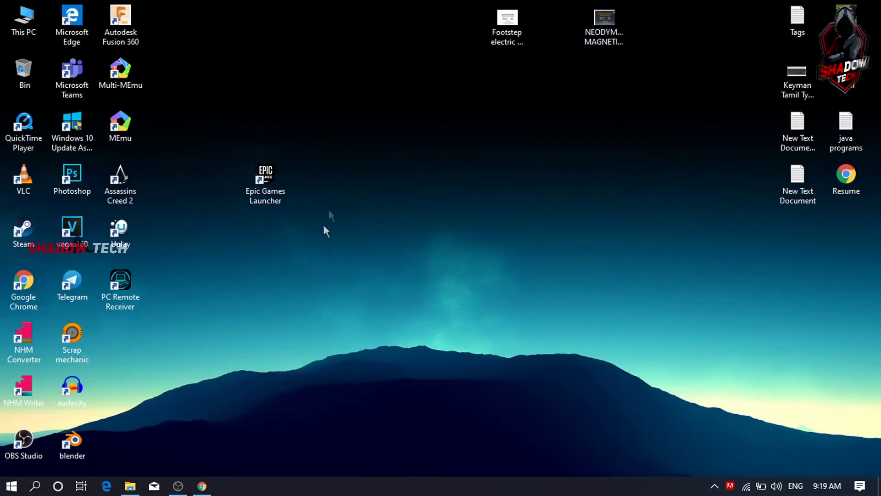
Move the Epic Games Launcher shortcut to an empty spot near the middle of the desktop and deselect it.
drag(273, 188, 336, 134)
drag(368, 192, 384, 280)
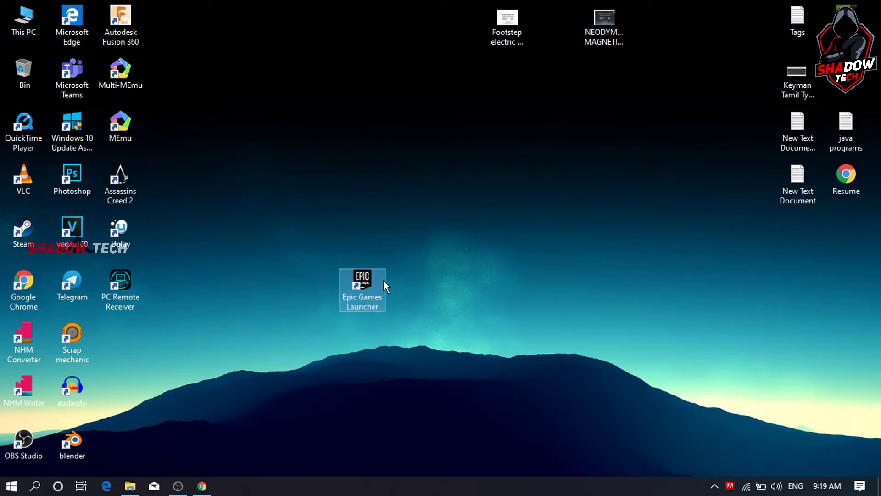
click(493, 342)
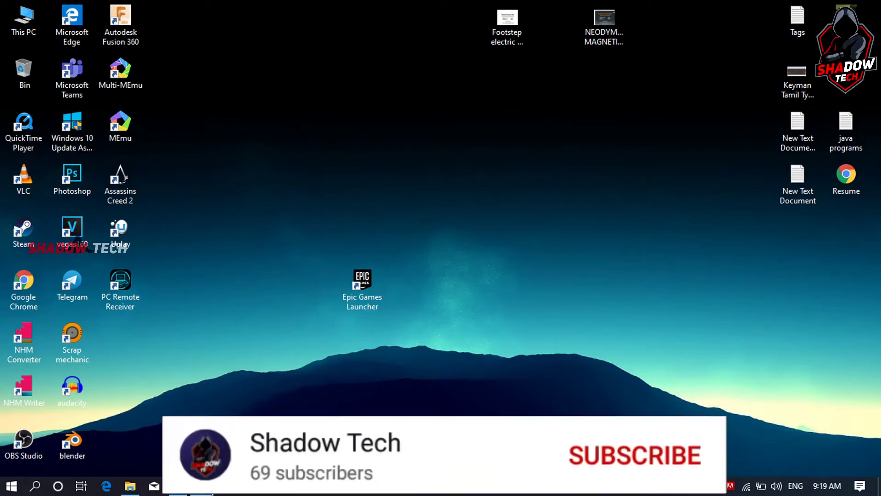
Switch to Google Chrome, search for "epic games" and open the official Epic Games Store site.
click(210, 494)
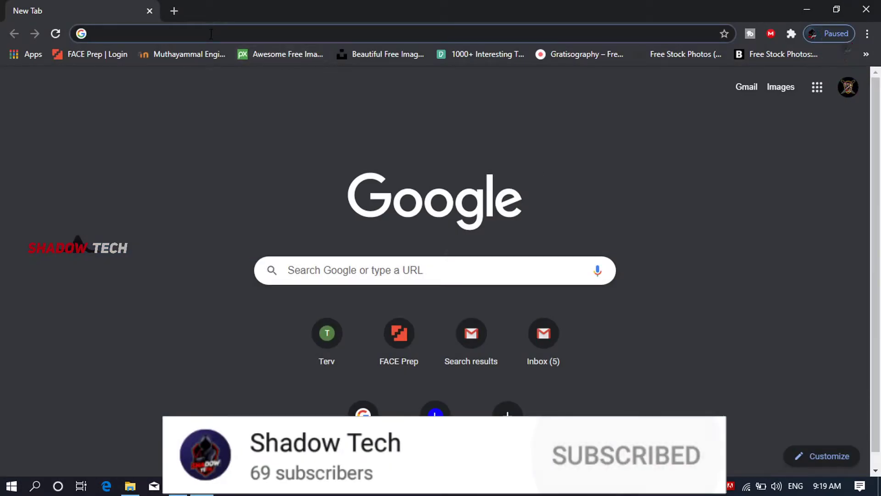
text(epi)
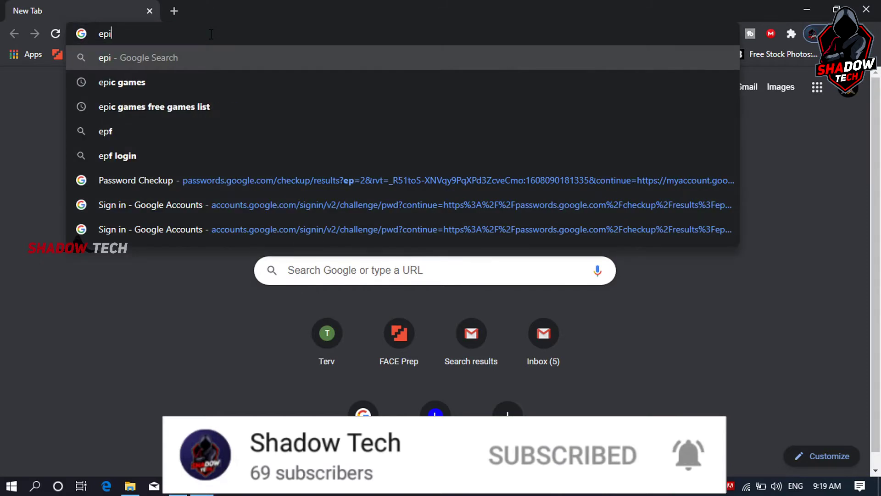
text(c games)
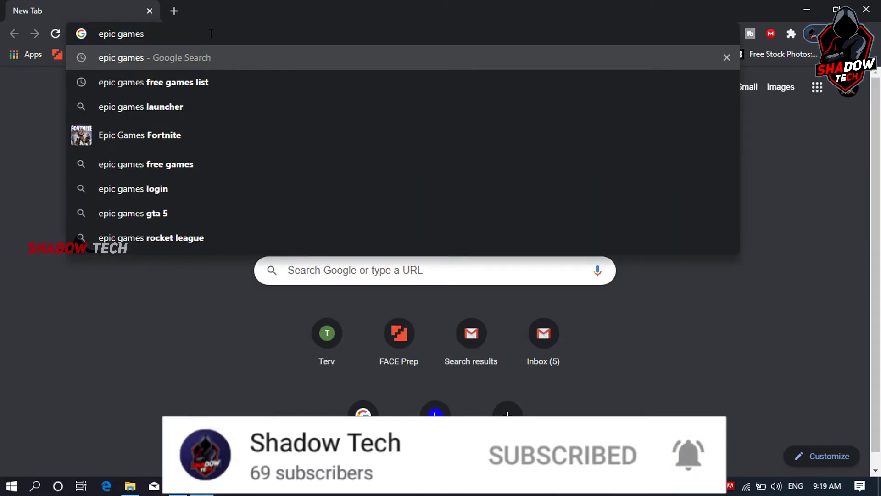
key(Return)
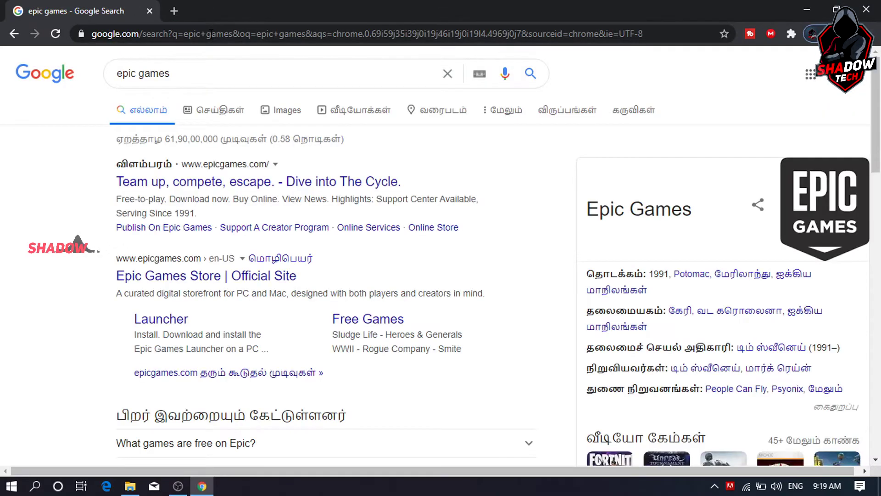
click(131, 276)
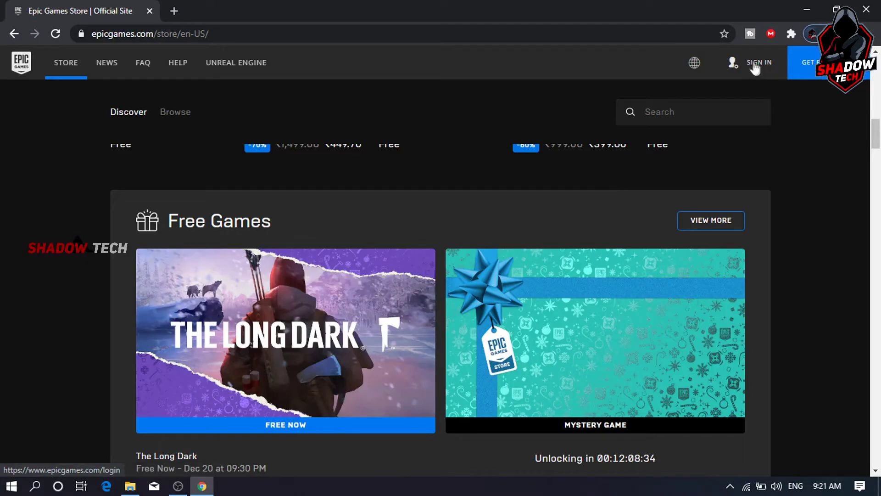
Sign in to the Epic Games Store with a Google account.
click(760, 64)
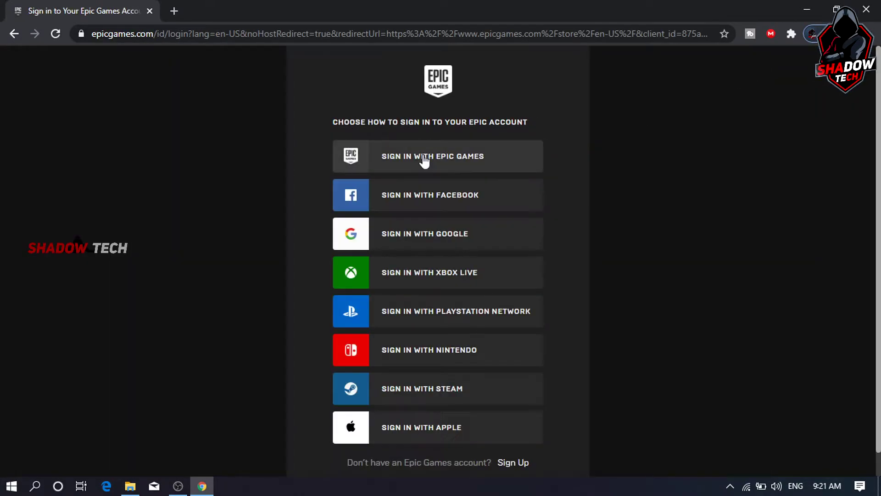
click(460, 242)
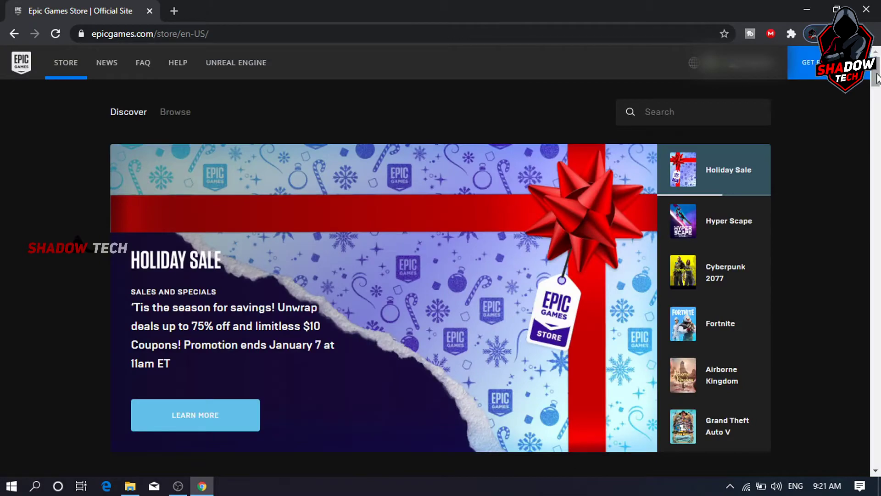
Open The Long Dark's product page from the store's Free Games section.
drag(878, 80, 875, 134)
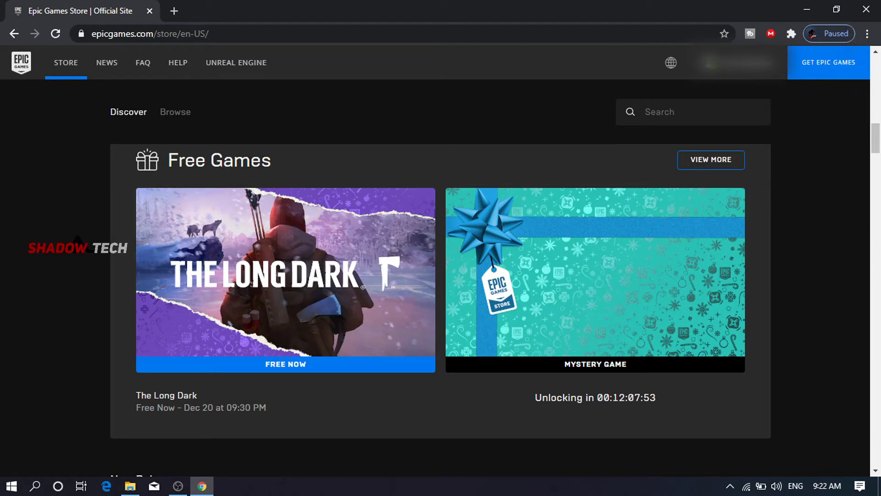
click(338, 234)
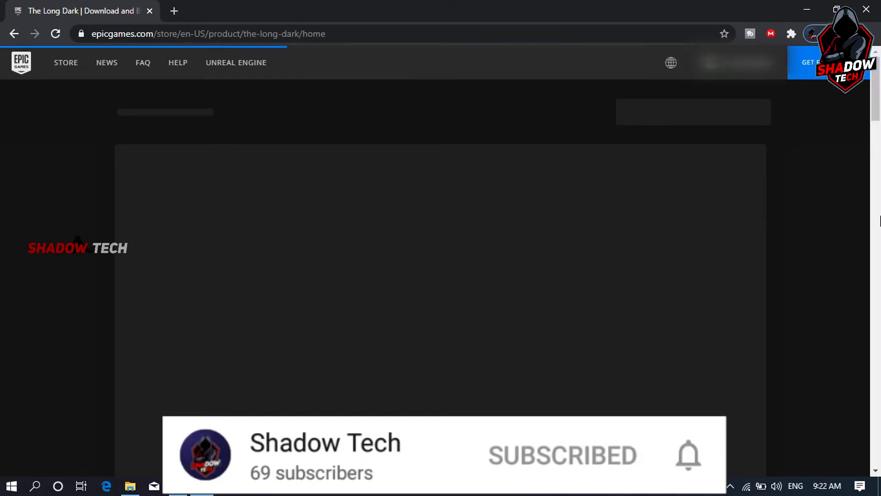
scroll(880, 110, down, 2)
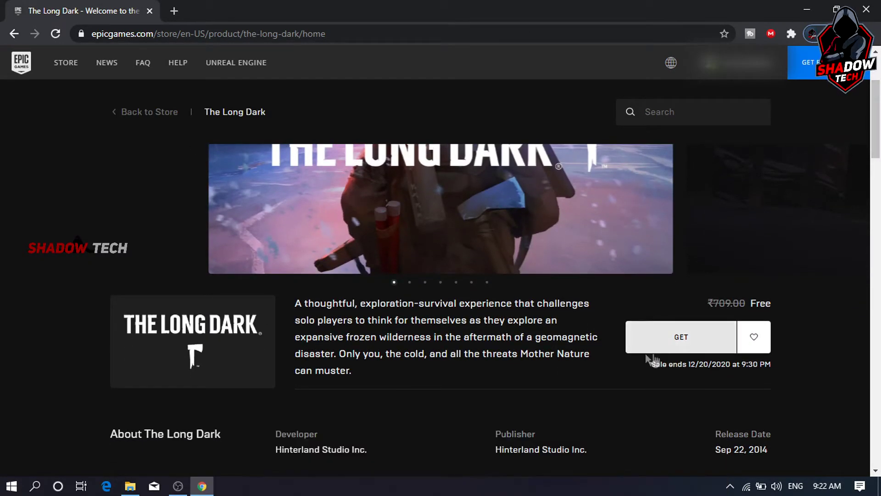
Order the free copy of The Long Dark, agreeing to share the account e-mail with Hinterland Studio.
click(666, 339)
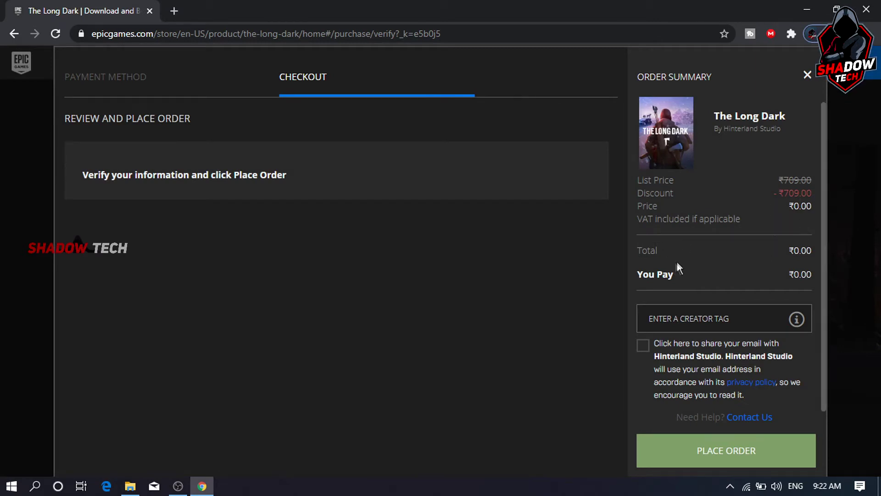
click(647, 348)
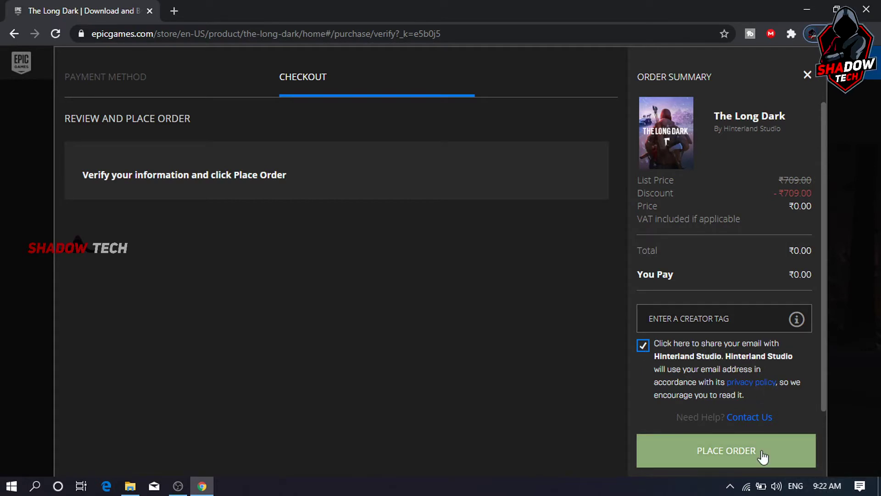
click(749, 454)
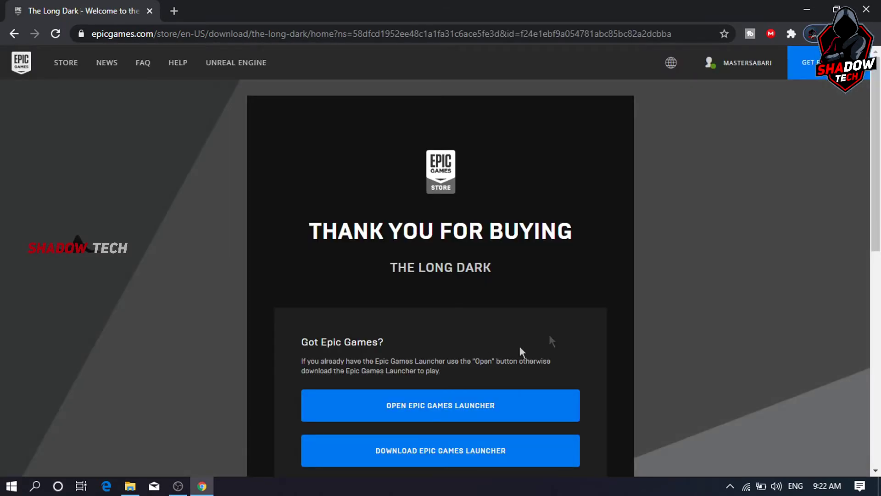
Download the Epic Games Launcher from the purchase thank-you page.
scroll(880, 231, down, 2)
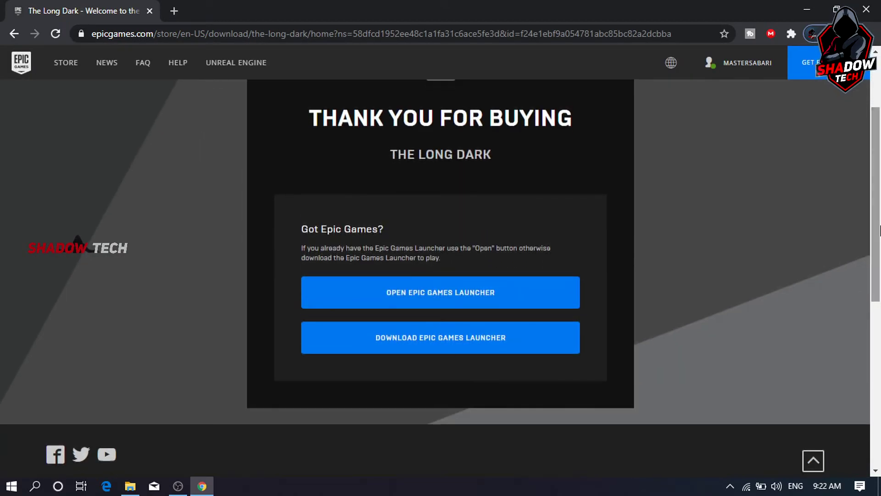
scroll(879, 231, down, 2)
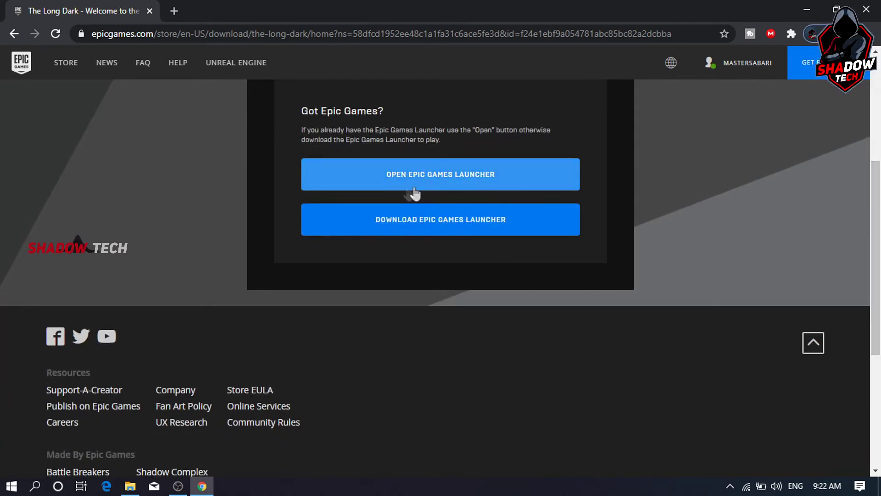
click(429, 224)
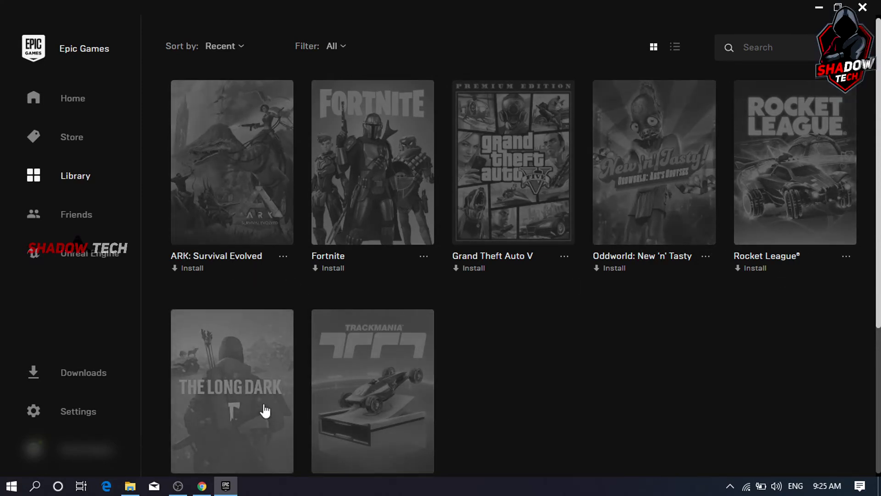
In the Epic Games Launcher, look over the library's games and the store's Holiday Sale, Free Games and New Releases sections.
scroll(879, 197, down, 3)
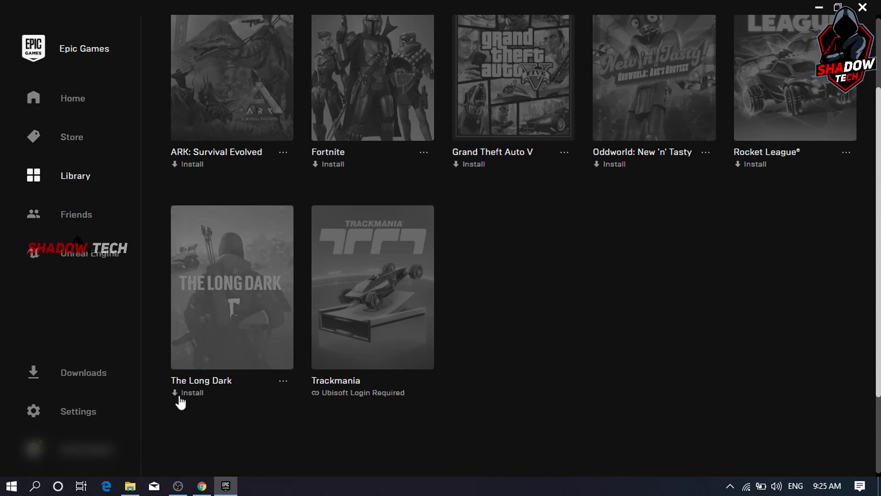
click(74, 137)
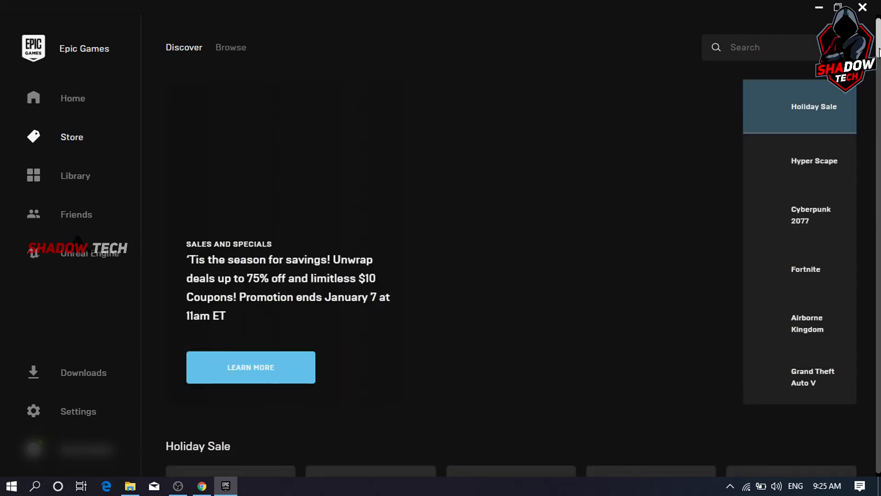
drag(879, 50, 876, 87)
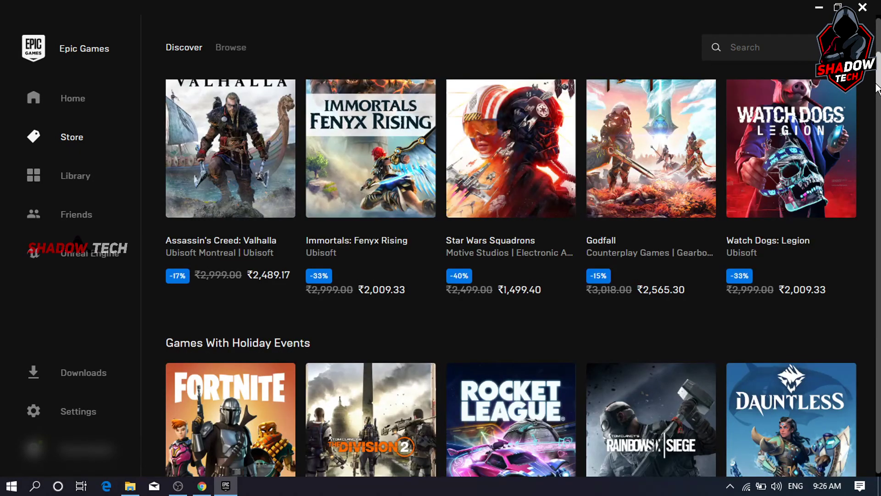
drag(878, 87, 875, 81)
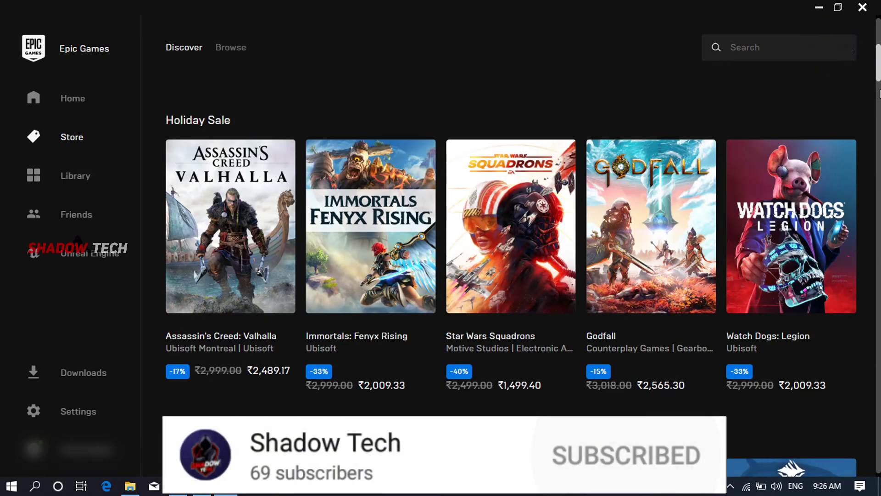
scroll(880, 94, down, 8)
scroll(511, 248, down, 3)
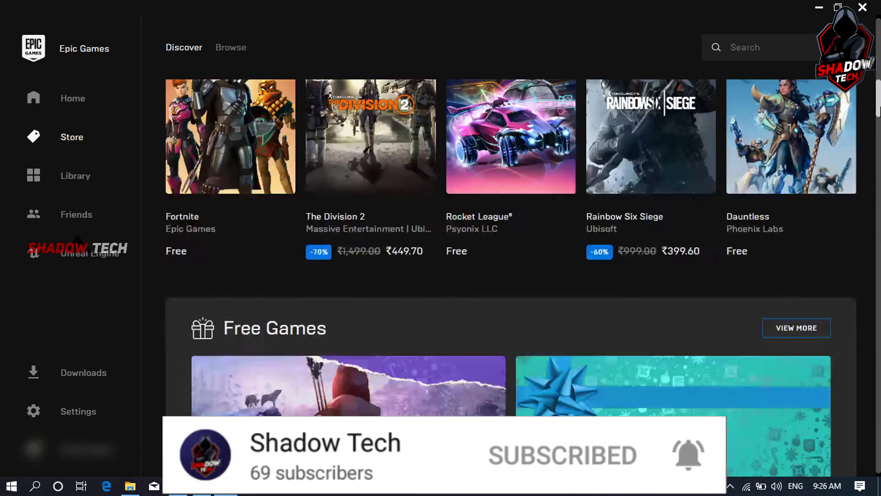
mouse_move(880, 111)
mouse_down()
mouse_move(880, 103)
mouse_move(880, 112)
mouse_up()
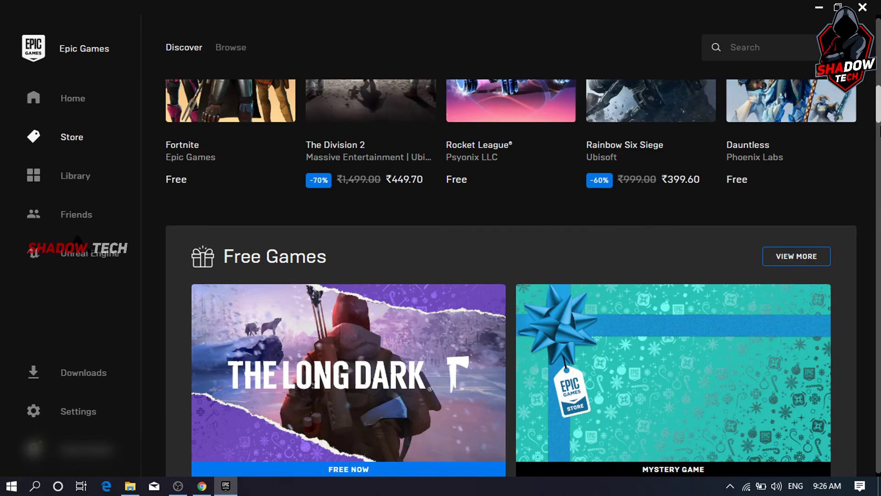
scroll(878, 120, down, 5)
drag(877, 119, 879, 145)
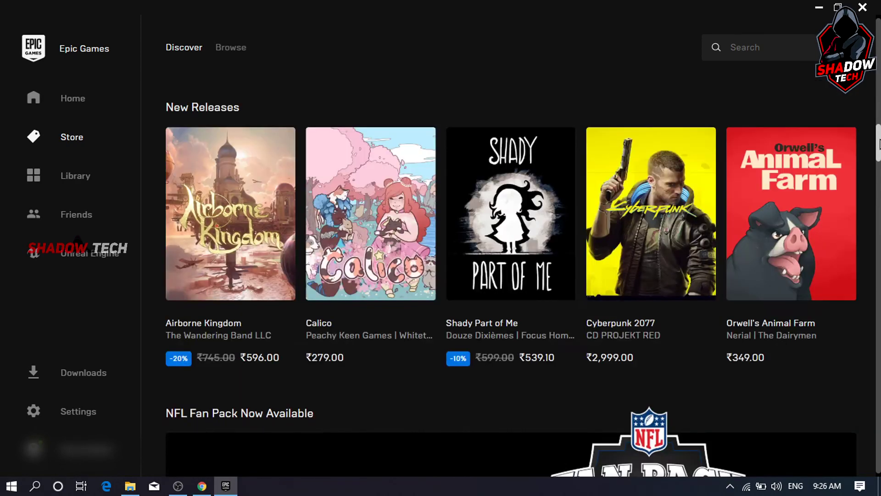
Open The Long Dark's page from the launcher store's Free Games section and check its ownership status.
scroll(879, 144, up, 4)
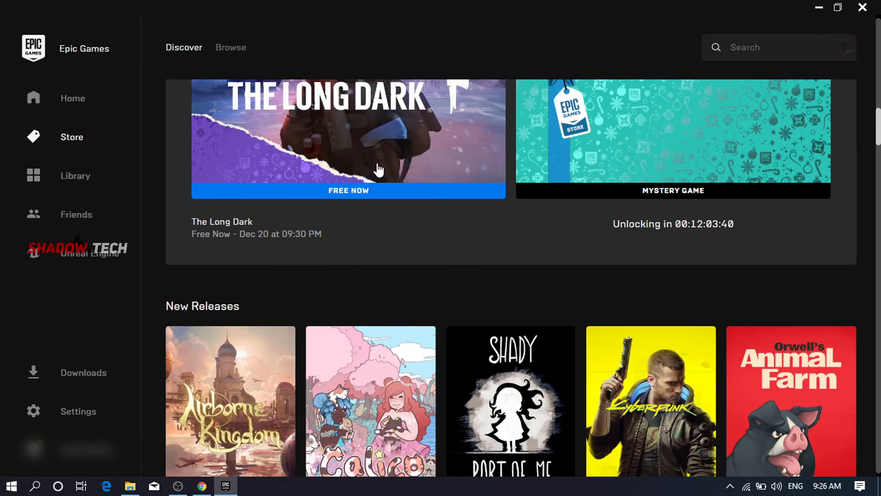
click(374, 156)
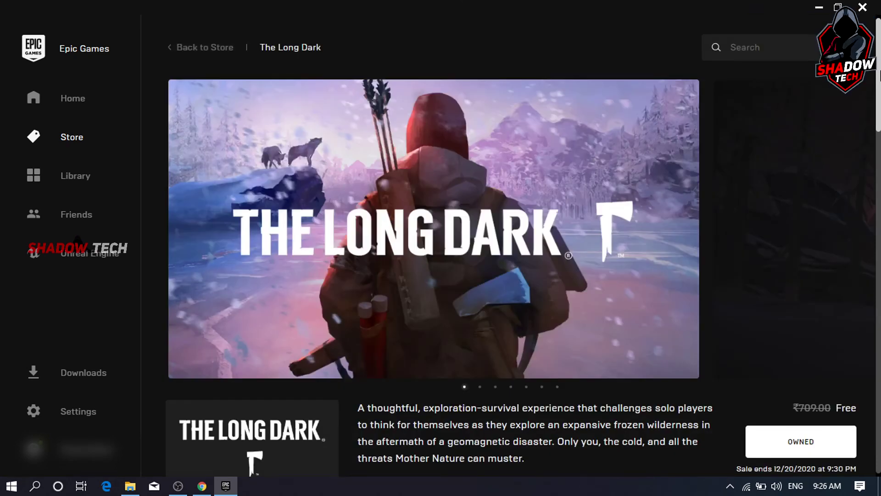
drag(880, 76, 879, 106)
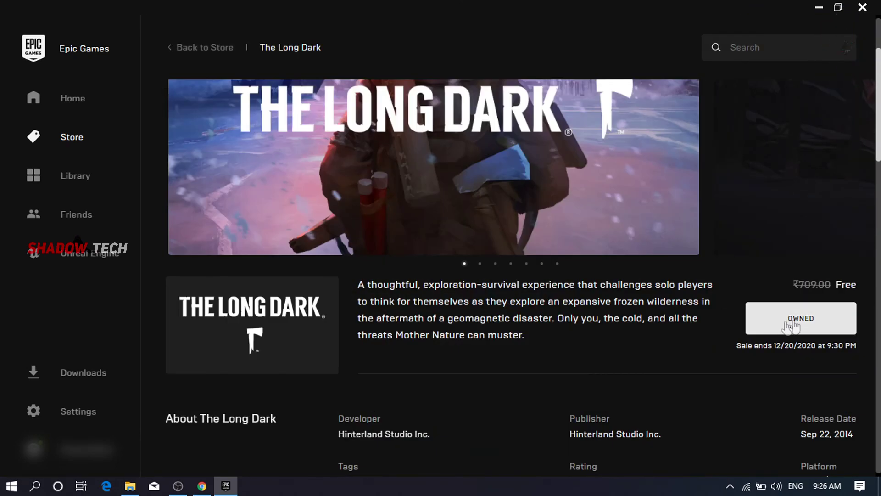